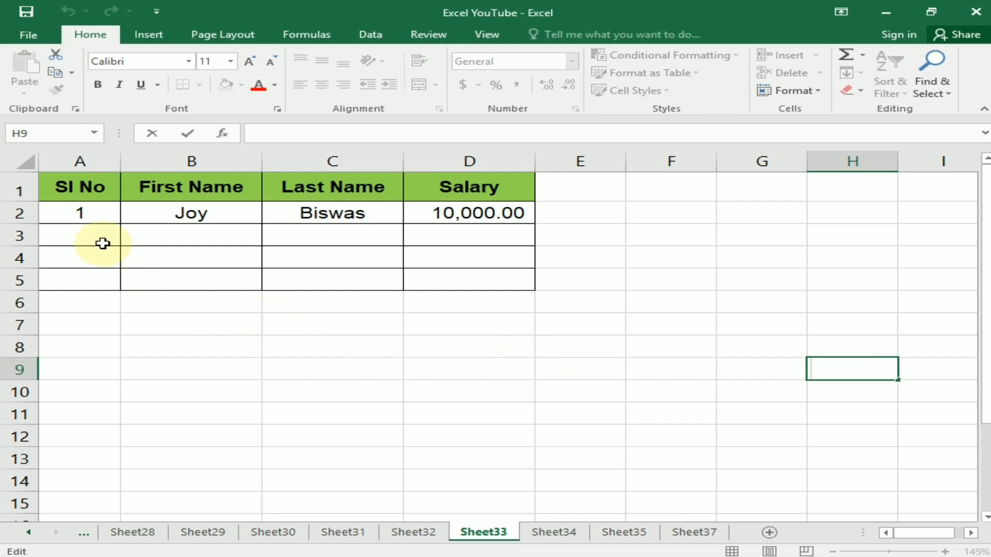
Open the Data Form from the sample record in row 2 with Alt+D, O, then close it.
left_click(73, 213)
key("Right")
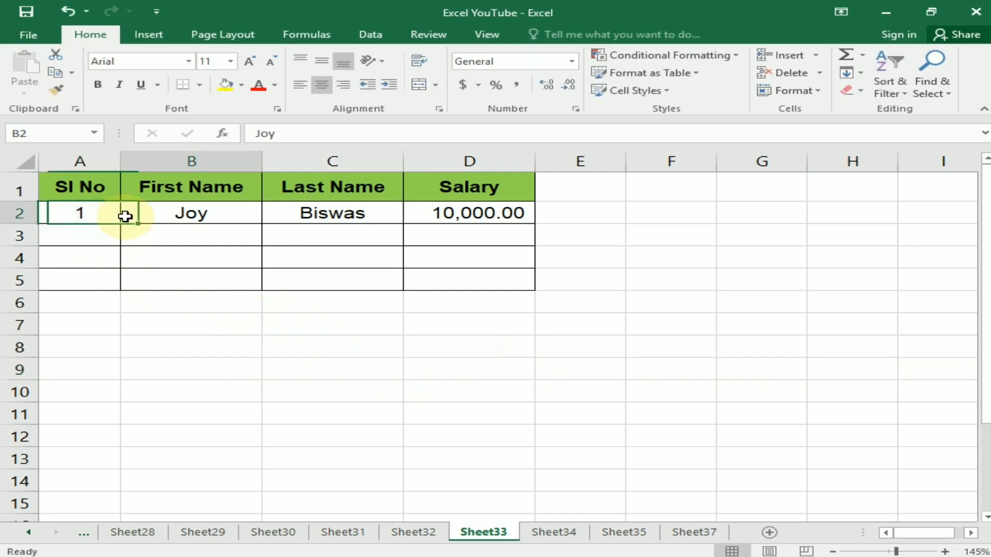
key("Right")
key("Right")
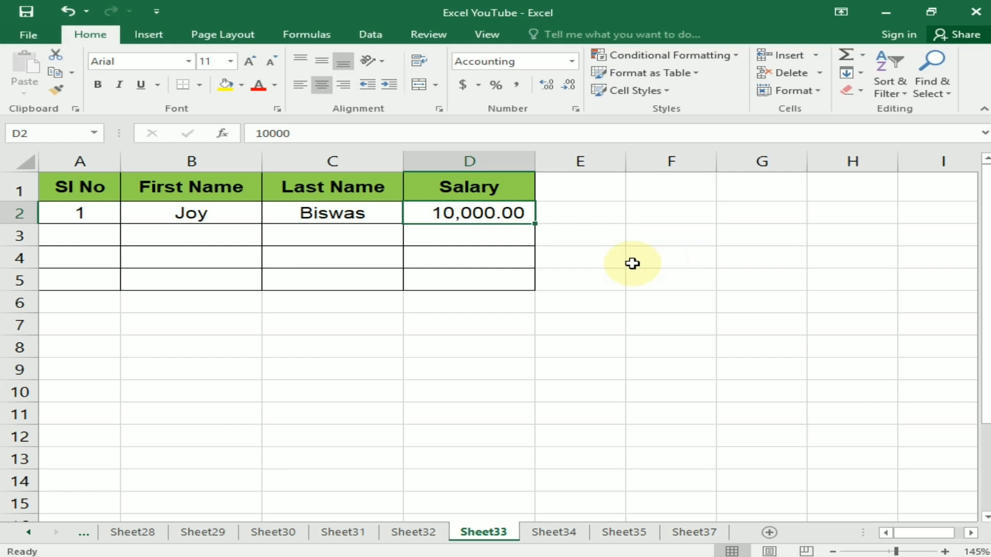
key("alt+d")
key("o")
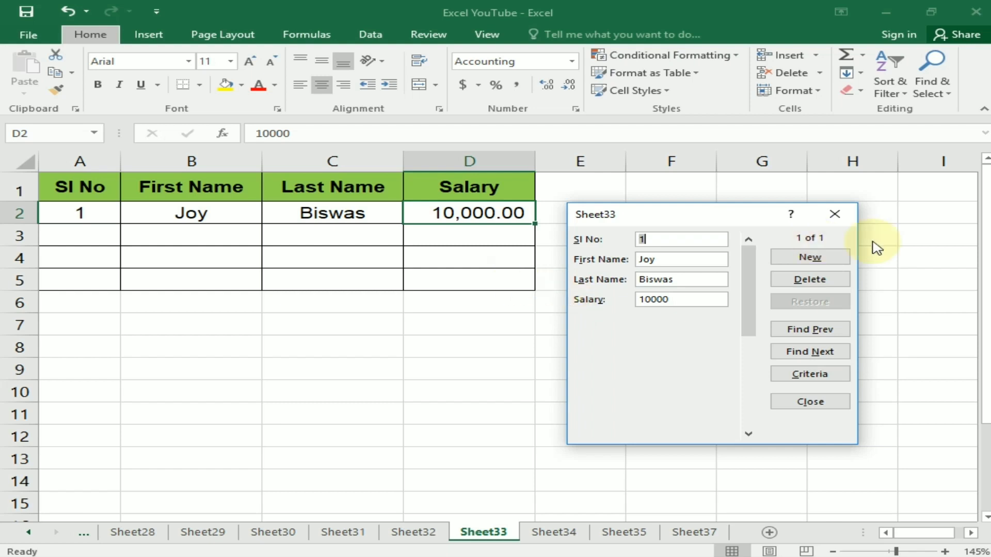
left_click(840, 222)
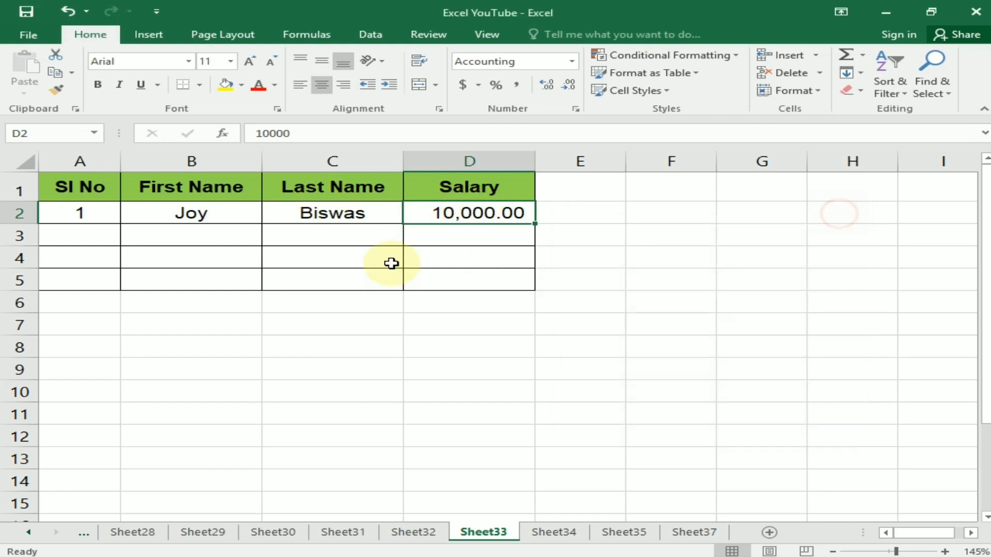
Select the header row A1:D1, then make A2 the active cell.
left_click(134, 350)
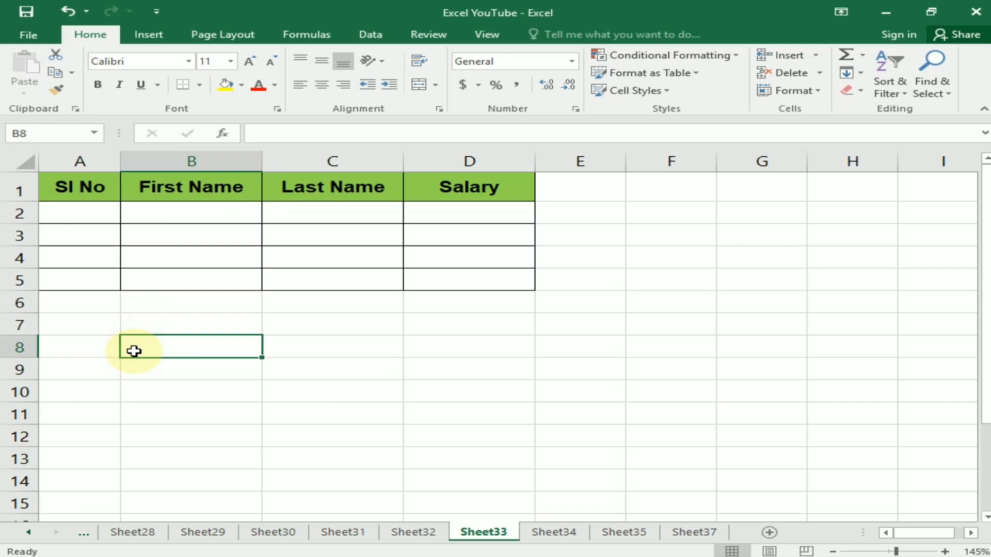
left_click_drag(80, 195, 487, 183)
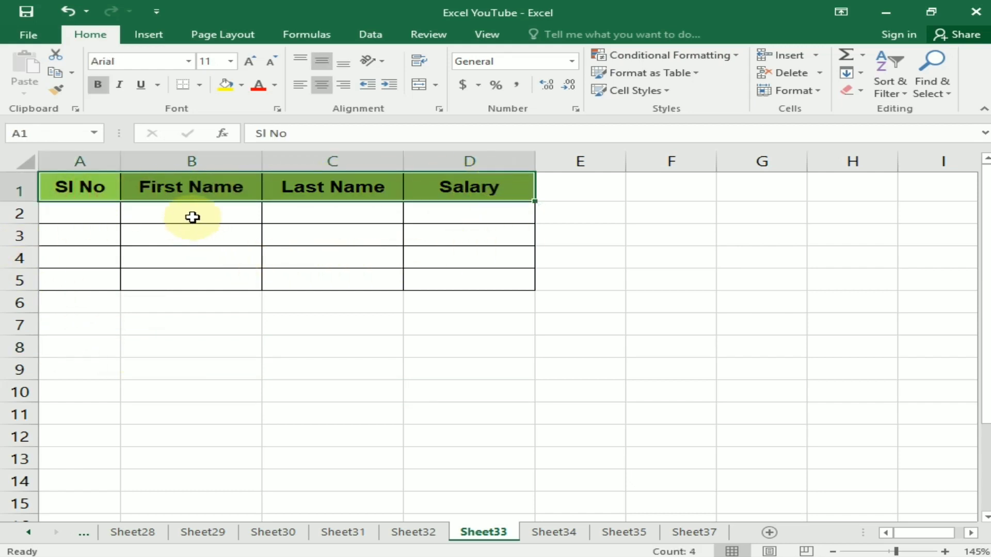
left_click(289, 347)
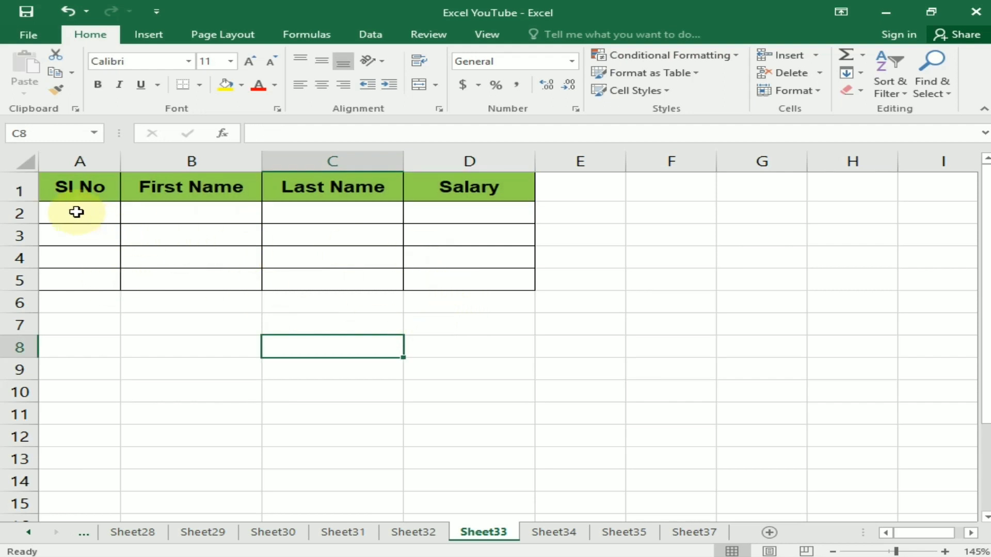
left_click(77, 212)
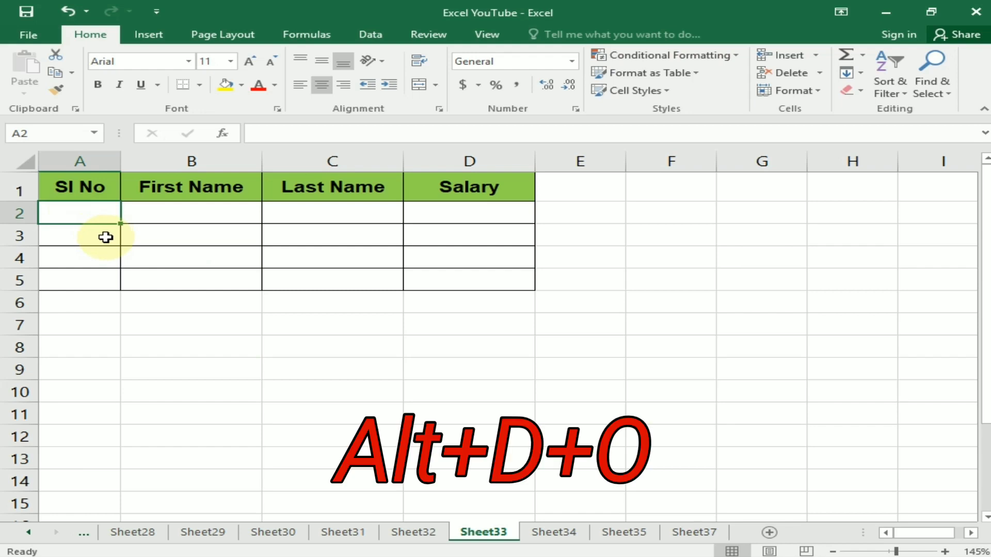
Open a blank Data Form with Alt+D+O, accepting the first row as column labels.
key("alt")
key("d")
key("o")
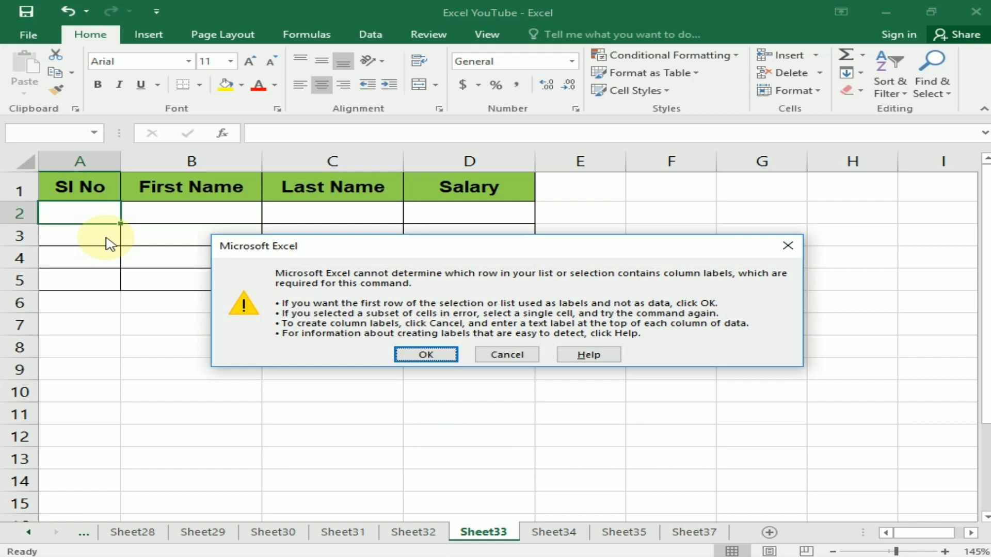
left_click(448, 355)
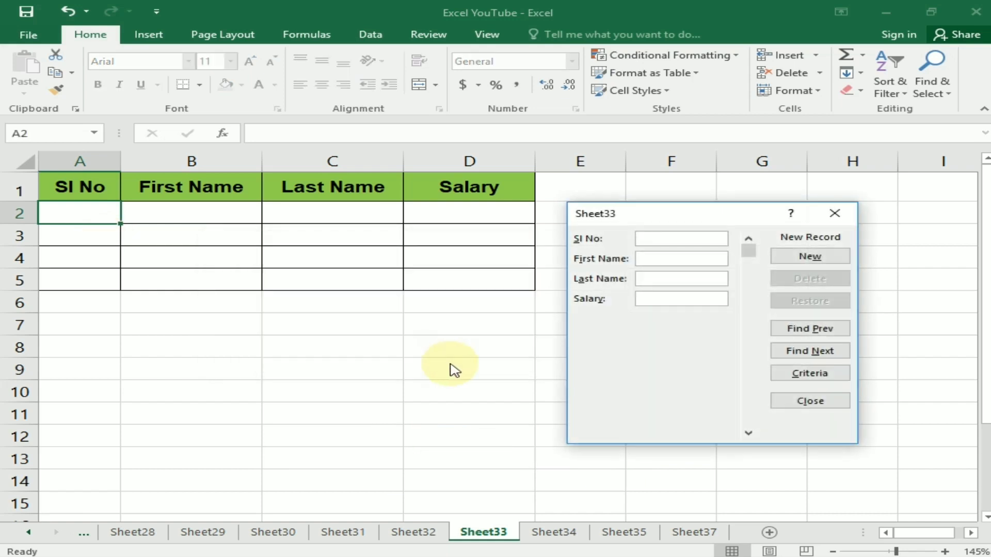
Enter record SI No 1 with the employee's first and last name and salary 10000.
left_click_drag(652, 212, 637, 216)
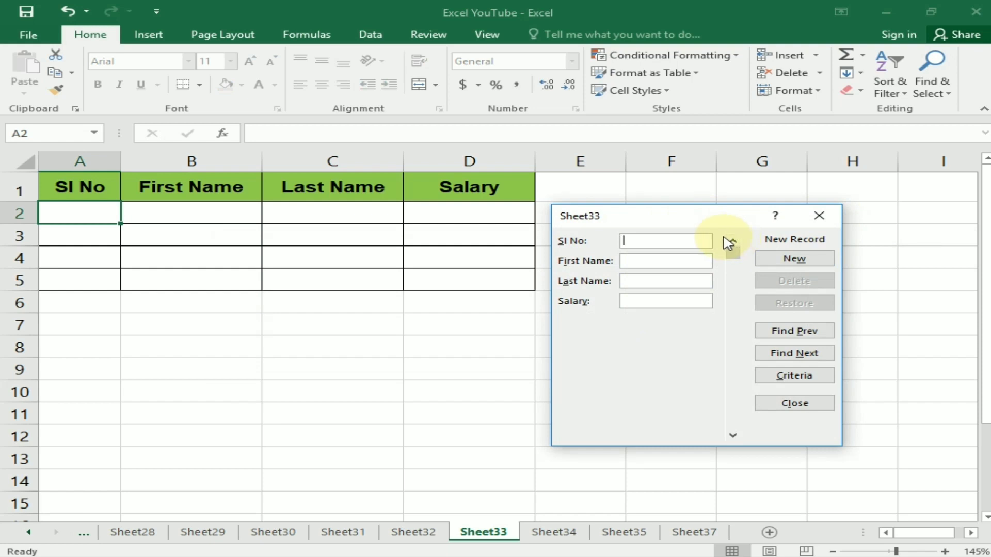
type("1")
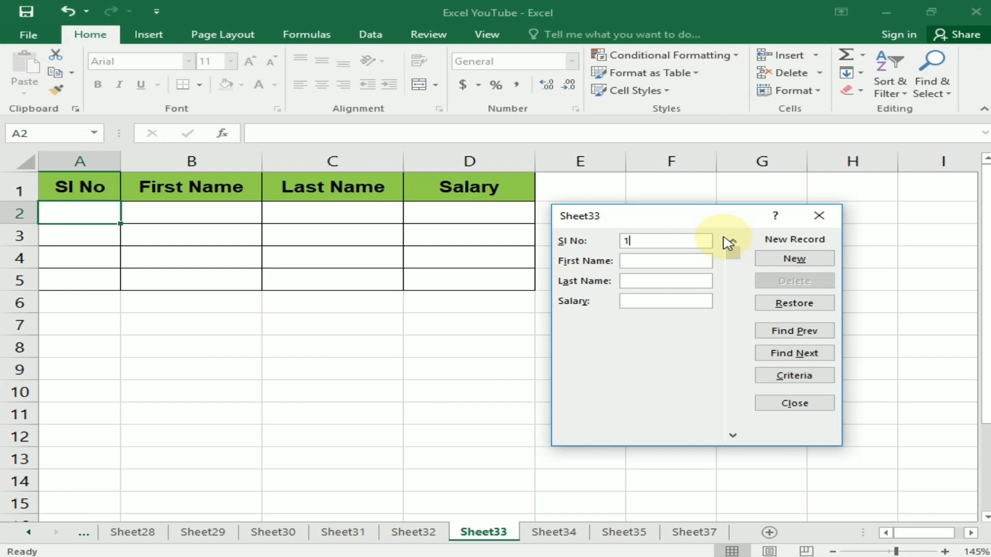
key("Tab")
type("J")
type("oy")
type("B")
type("is")
type("was")
type("10")
type("000")
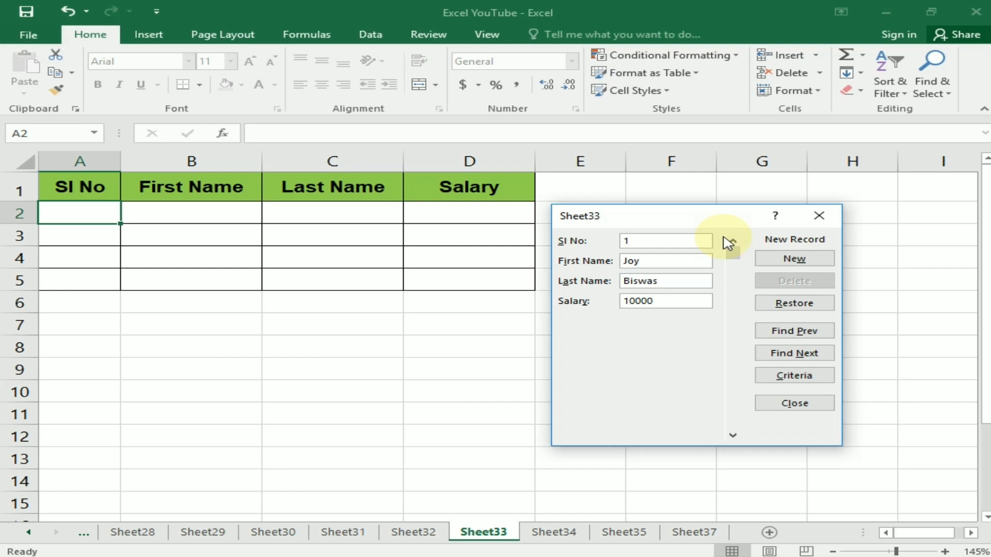
key("Return")
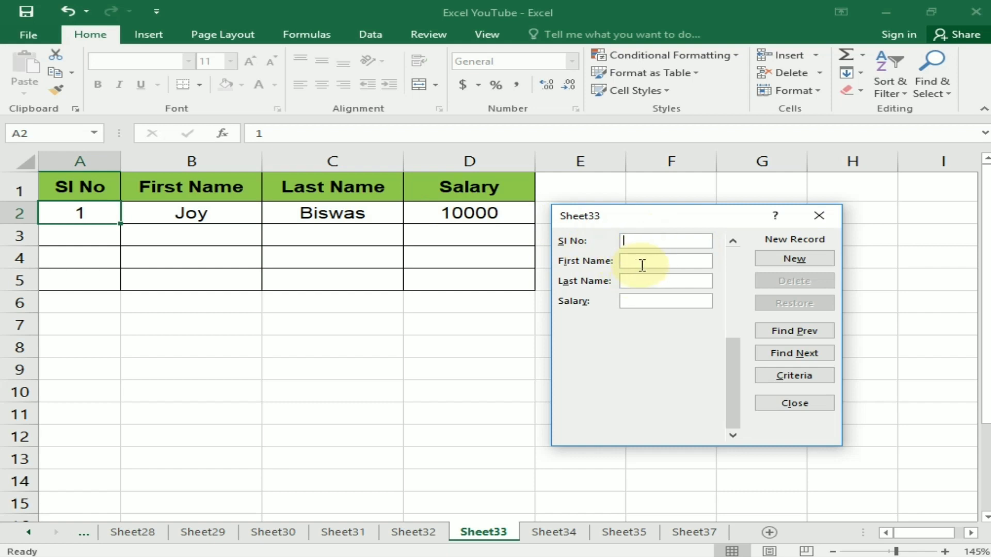
Add record 2 with the employee's first and last name and salary 8000.
left_click(762, 253)
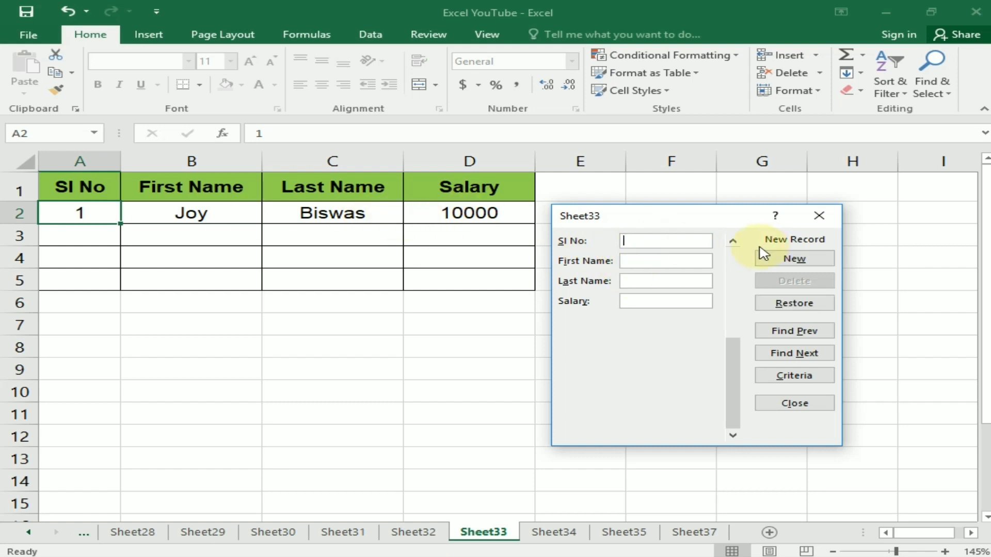
type("2")
type("Akash")
type("Da")
type("s")
key("Tab")
type("8")
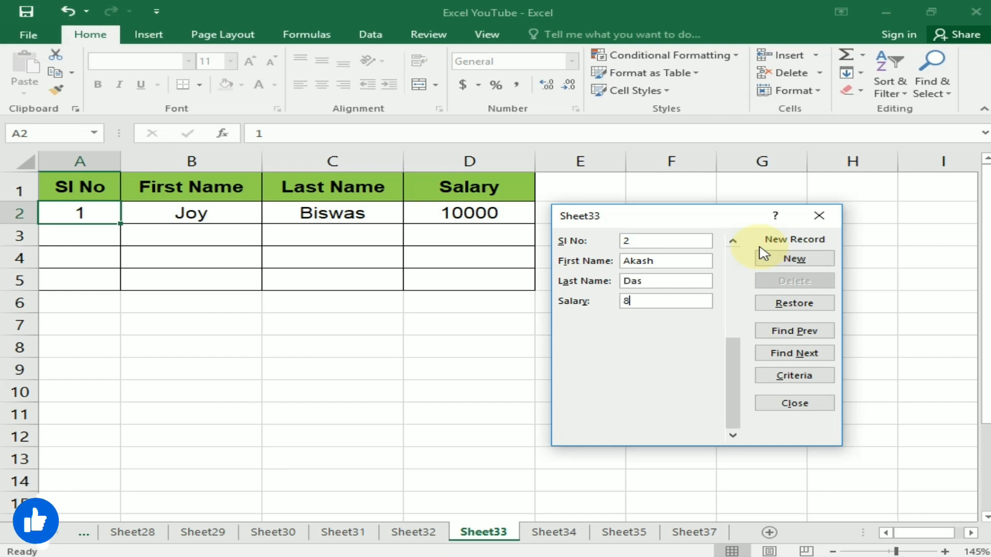
type("000")
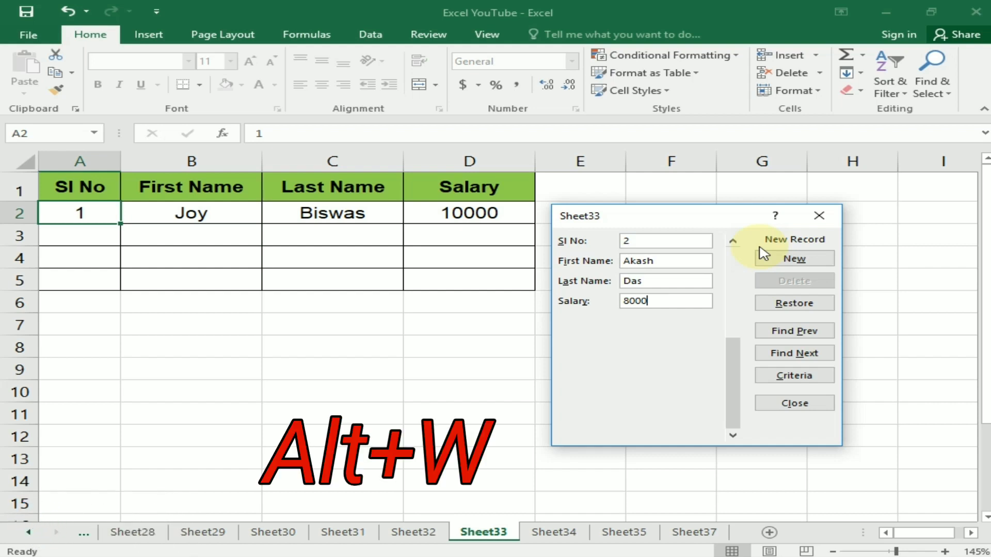
key("alt+w")
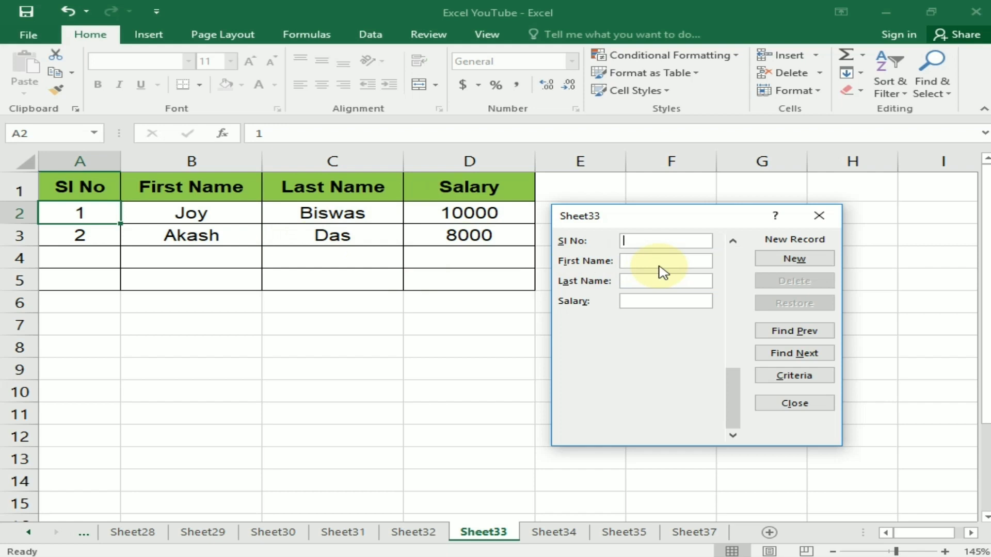
Add record 3 with the employee's first and last name, leaving salary blank.
type("3")
key("Tab")
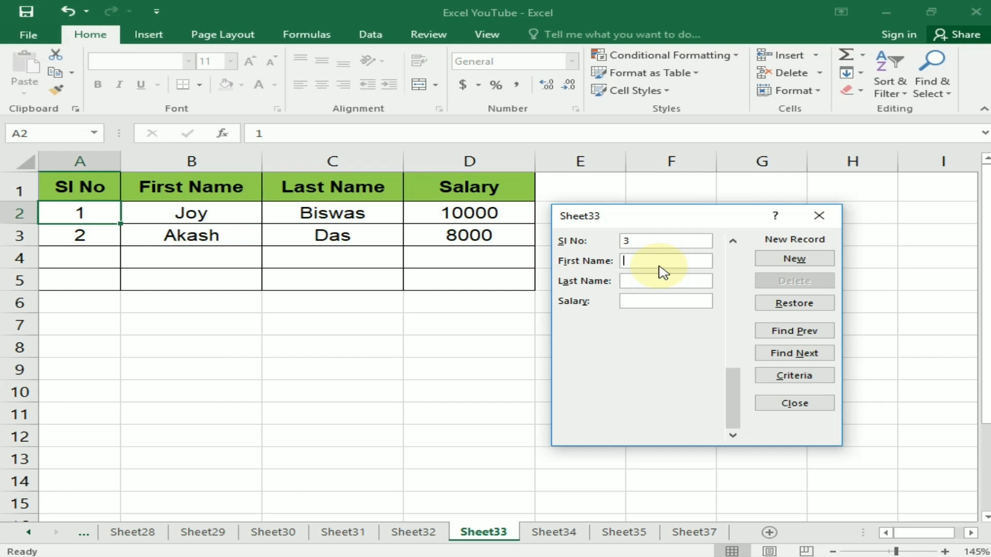
type("D")
type("i")
type("pa")
type("k")
type("Sing")
type("h")
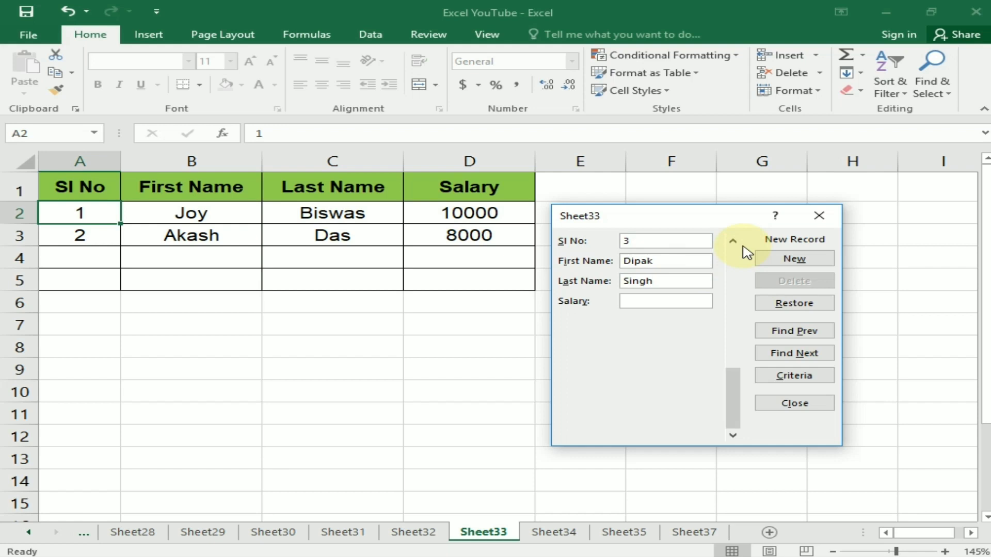
key("Return")
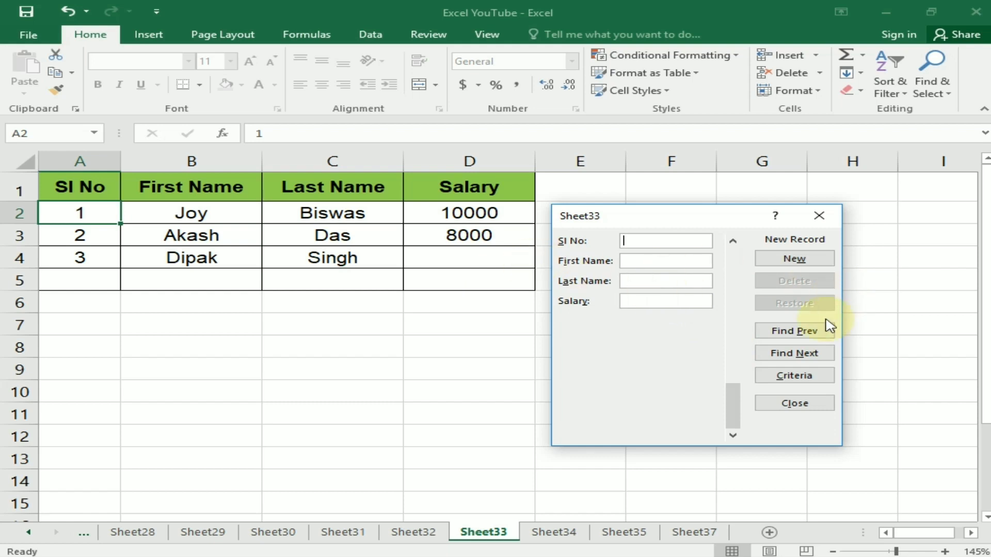
Go back to record 3 in the Data Form and set its salary to 9000.
left_click(796, 333)
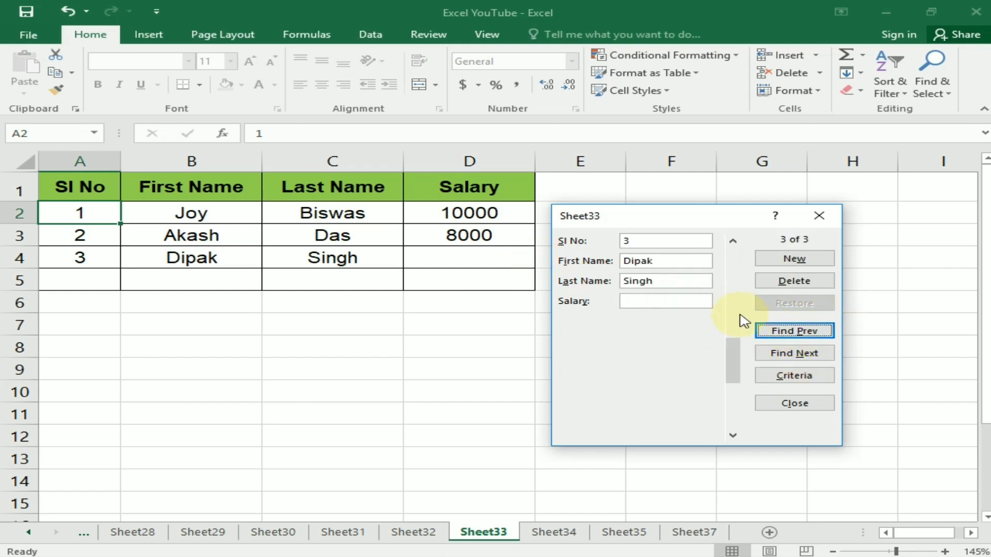
left_click(794, 335)
left_click(793, 334)
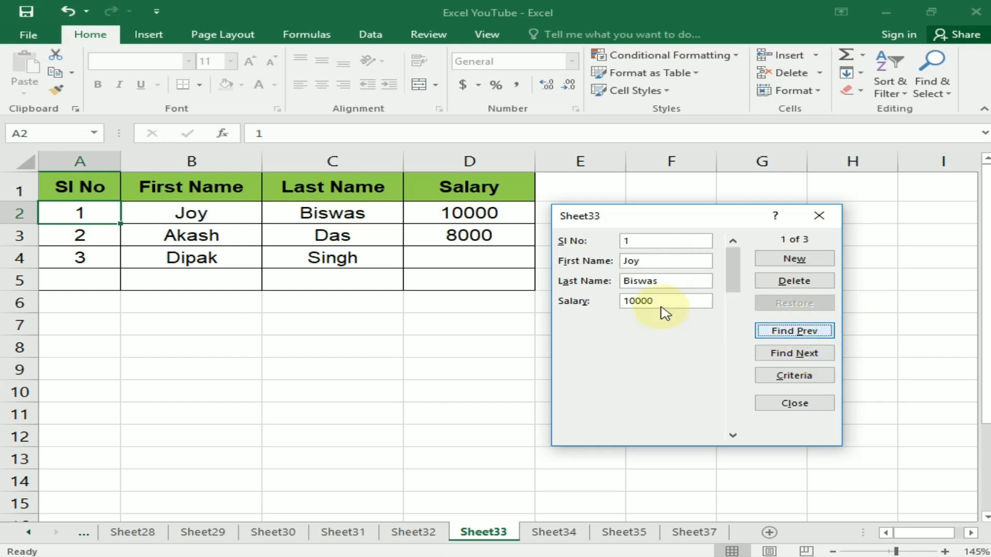
left_click(805, 355)
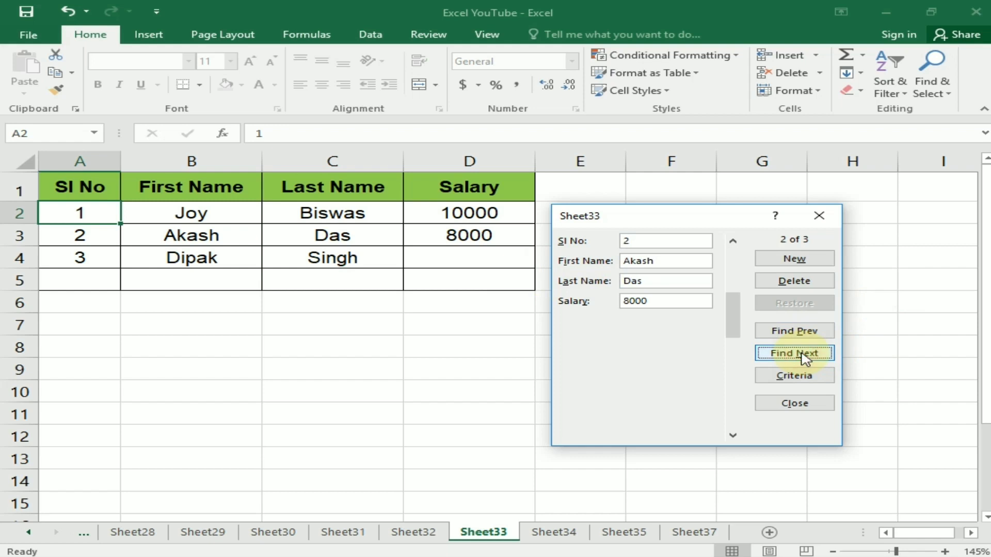
left_click(800, 353)
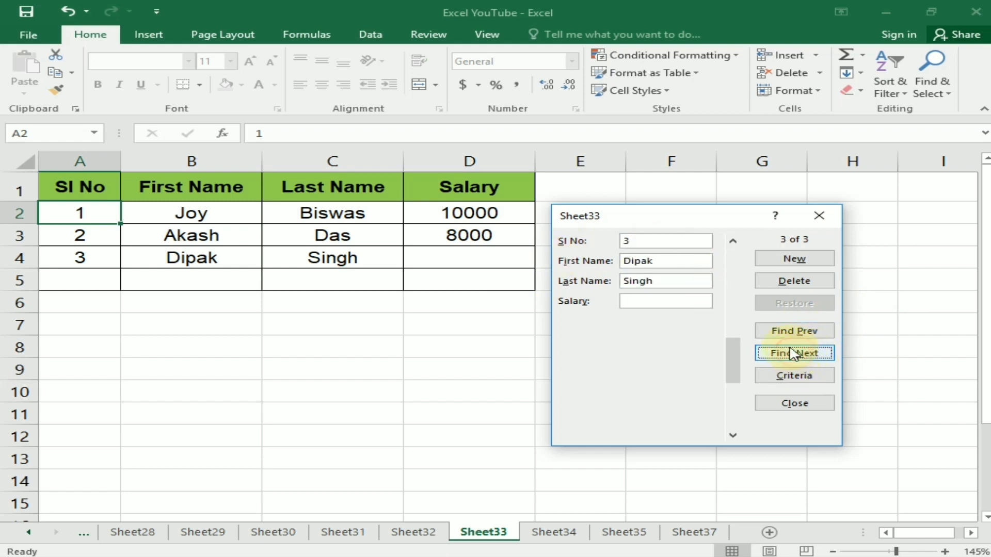
left_click(648, 303)
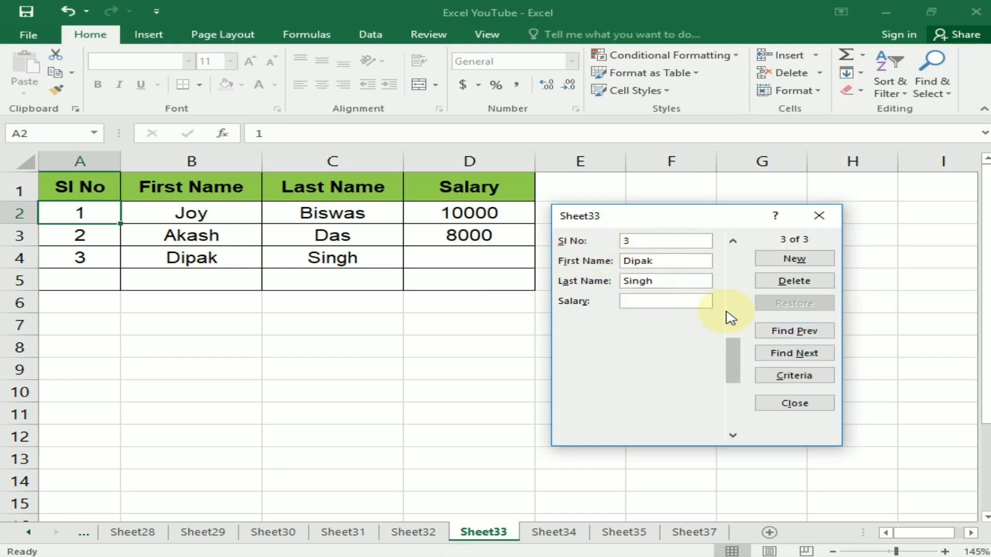
type("90")
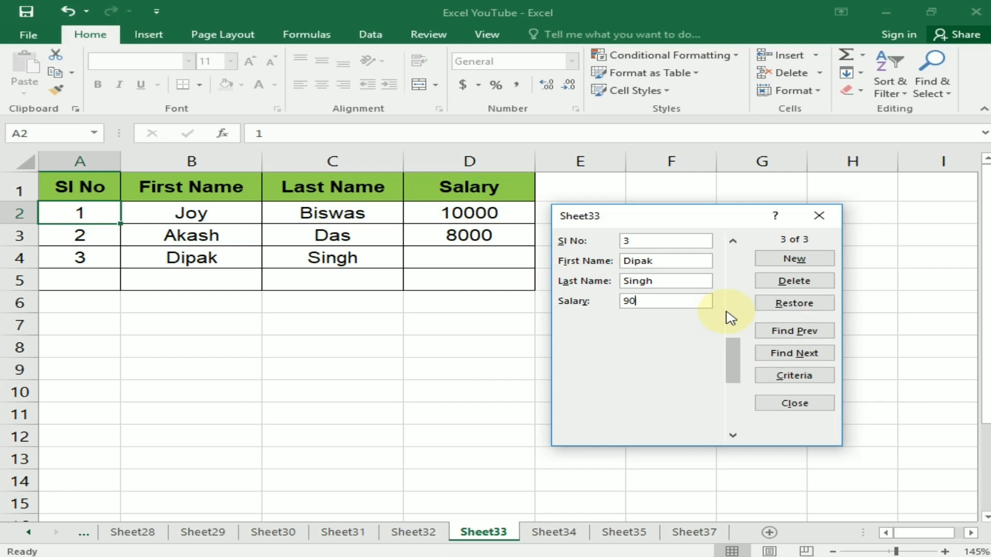
type("00")
key("Return")
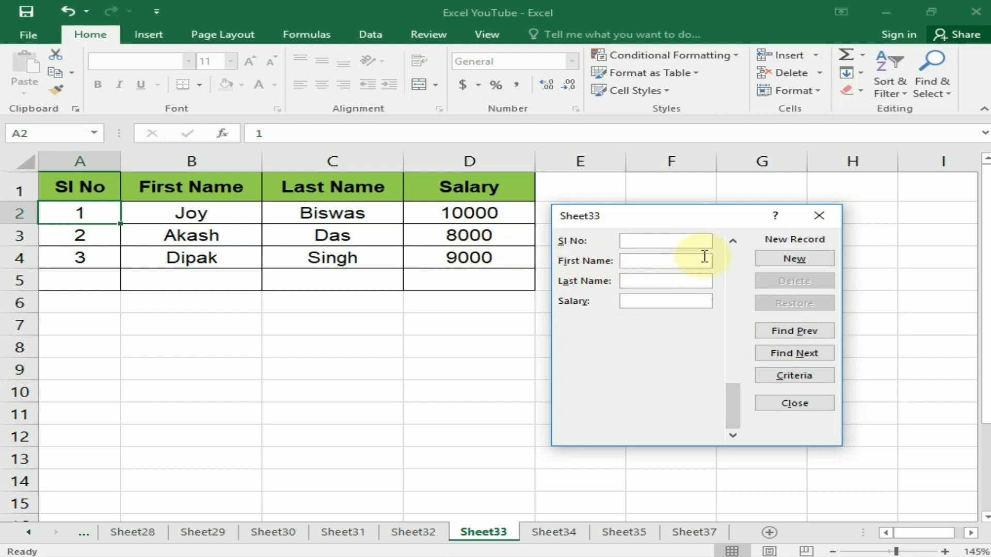
Add record 4 with the employee's first and last name and salary 15000.
type("4")
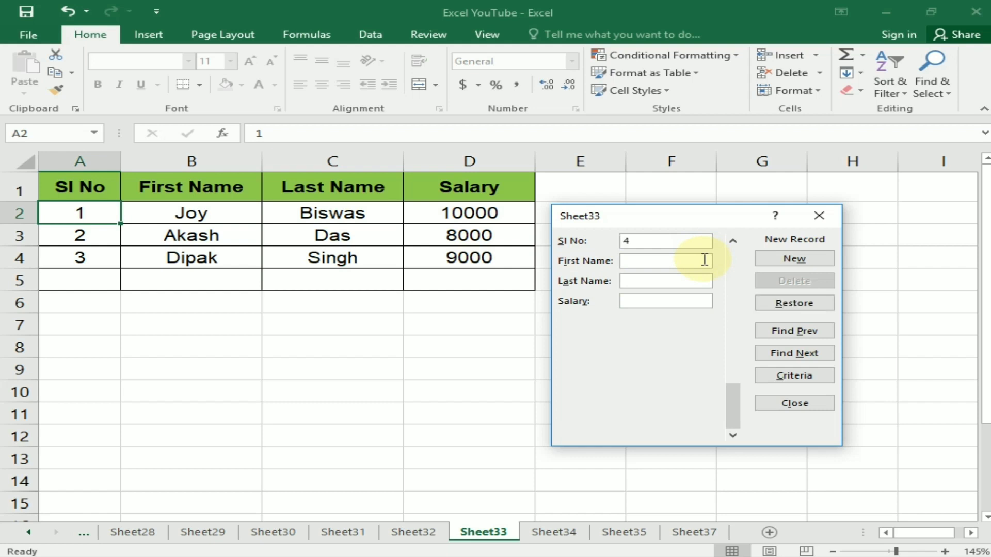
key("Tab")
type("Ra")
type("hul")
type("Roy")
key("Tab")
type("15000")
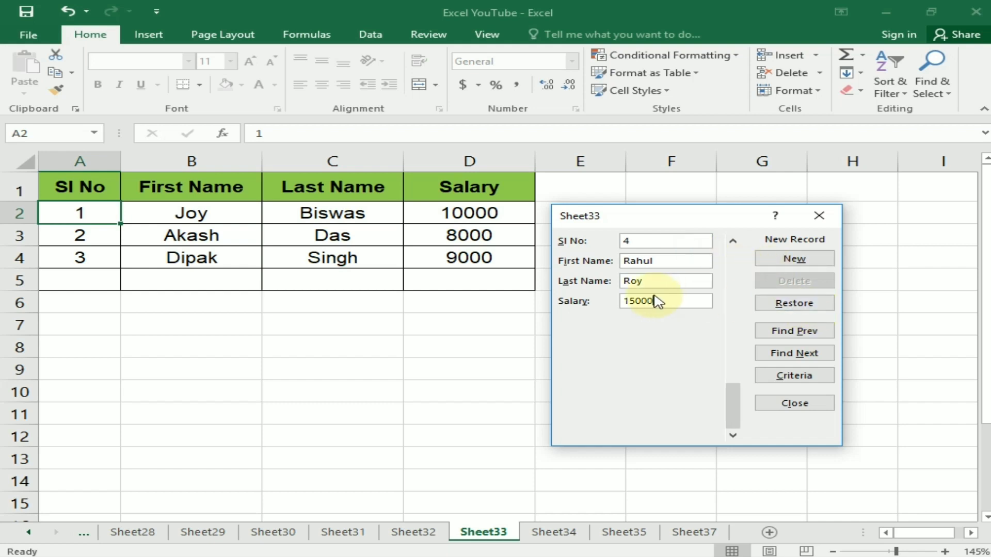
key("Return")
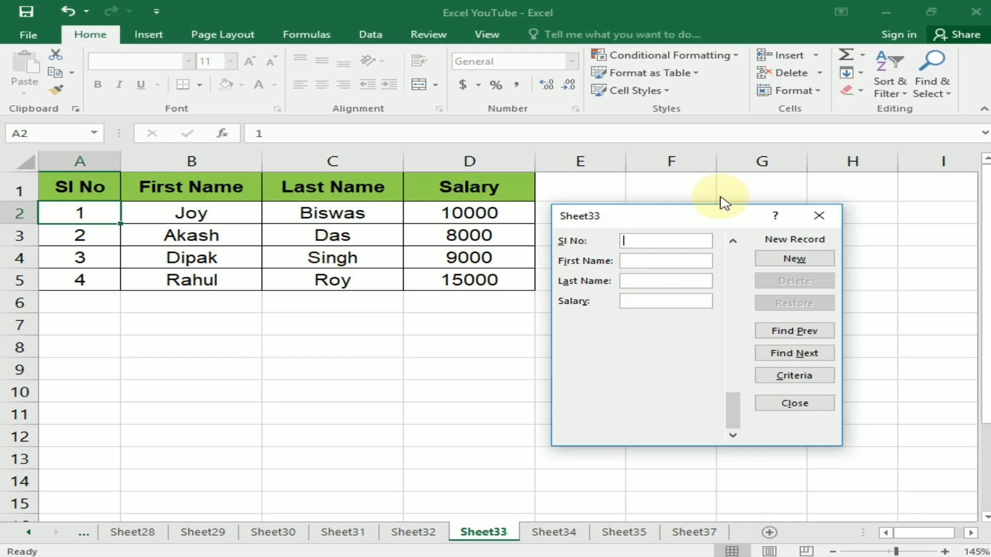
left_click_drag(653, 216, 707, 219)
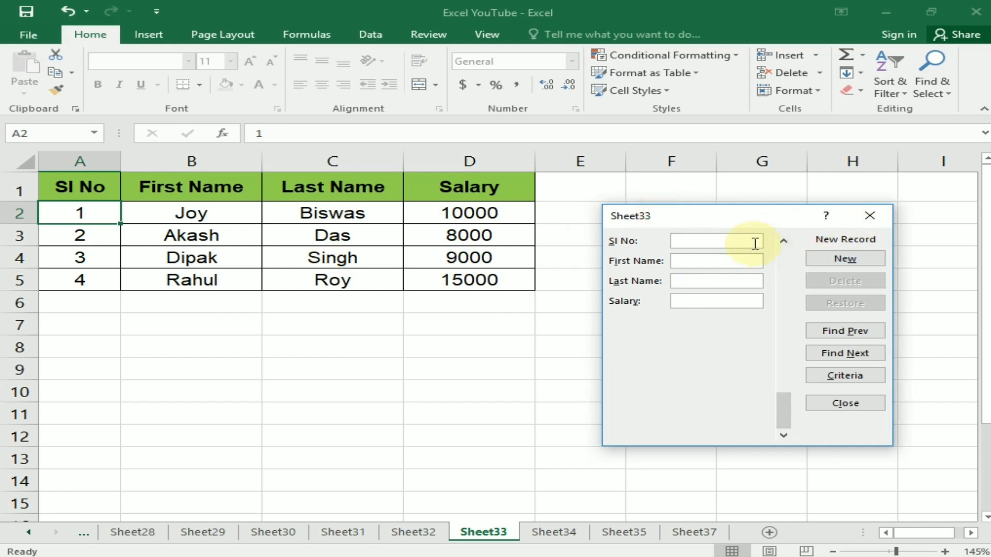
Close the Data Form and apply Comma Style to salaries D2:D5, showing e.g. 10,000.00.
left_click(867, 216)
left_click(674, 294)
left_click_drag(469, 212, 470, 279)
left_click(516, 84)
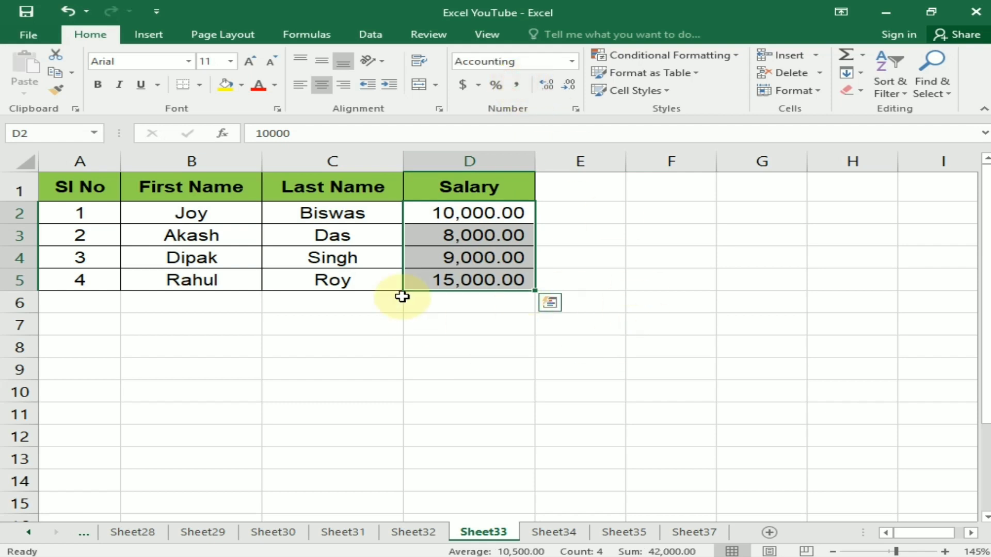
left_click(580, 368)
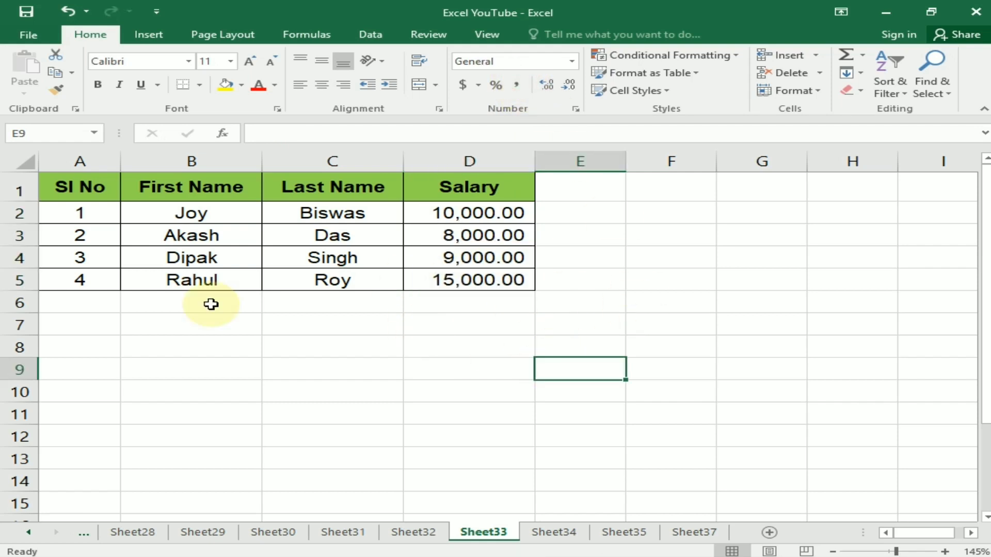